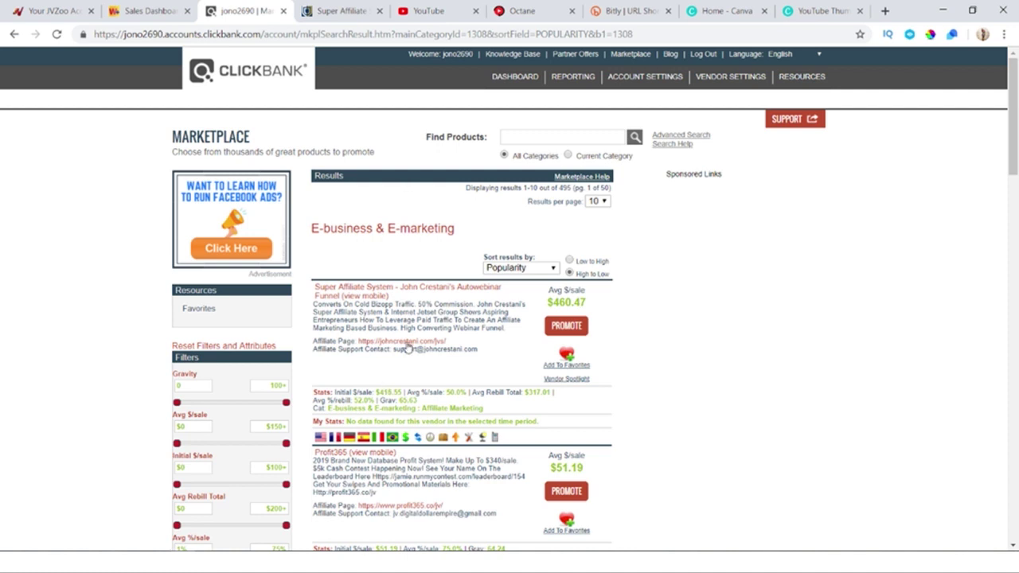
Open the JV page's Affiliate Page link in a new tab and scroll to its top Facebook ad videos
right_click(407, 343)
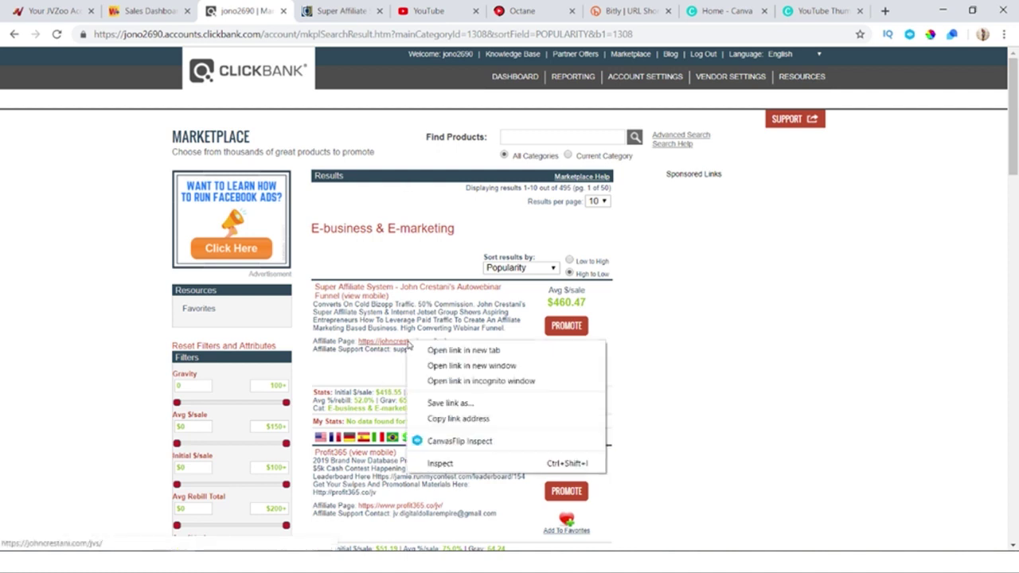
click(421, 348)
click(341, 16)
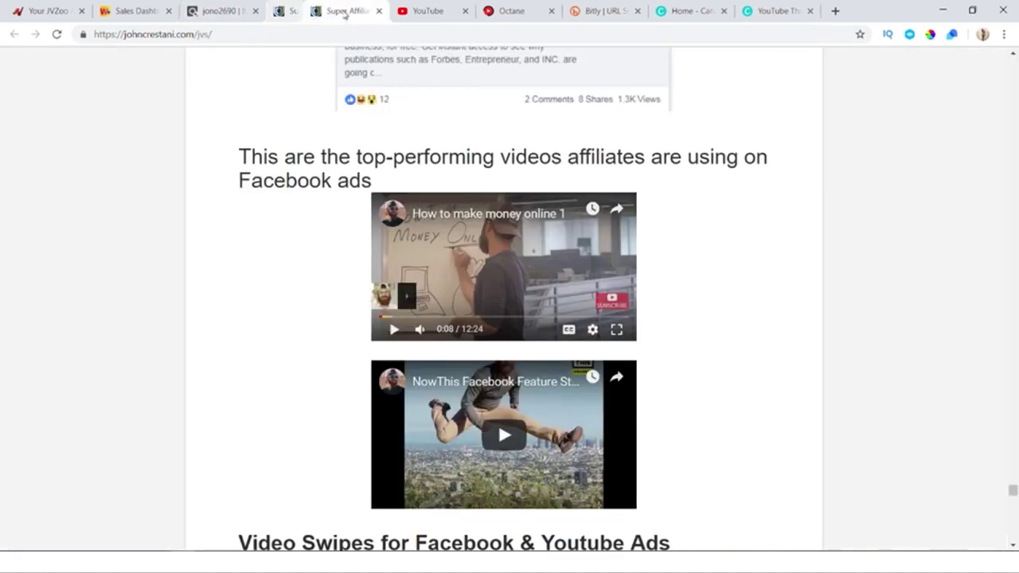
scroll(801, 239, up, 1)
scroll(733, 199, down, 1)
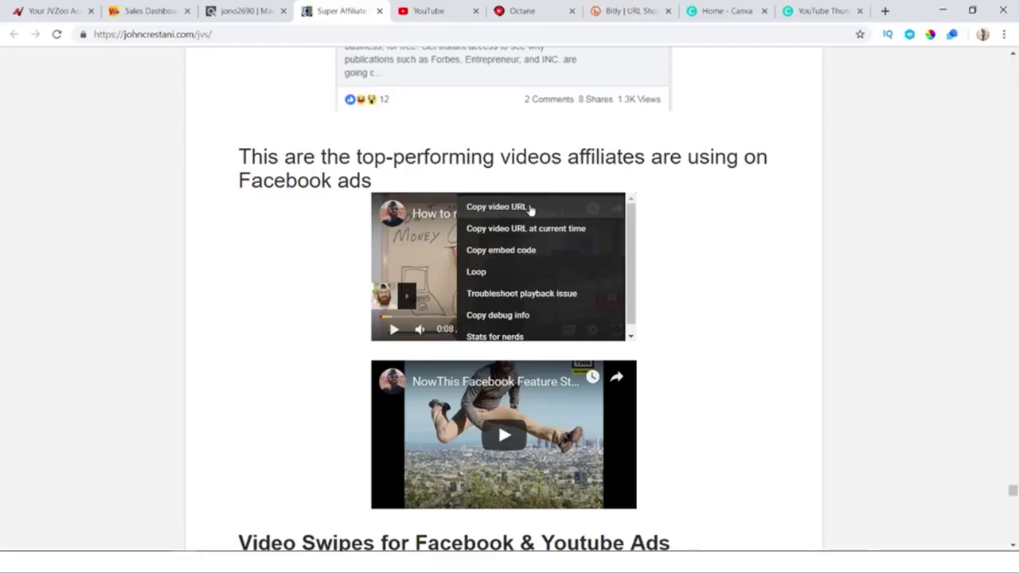
Copy the 'How to make money online 1' video URL and import it into Octane's Video Editor from YouTube
click(530, 207)
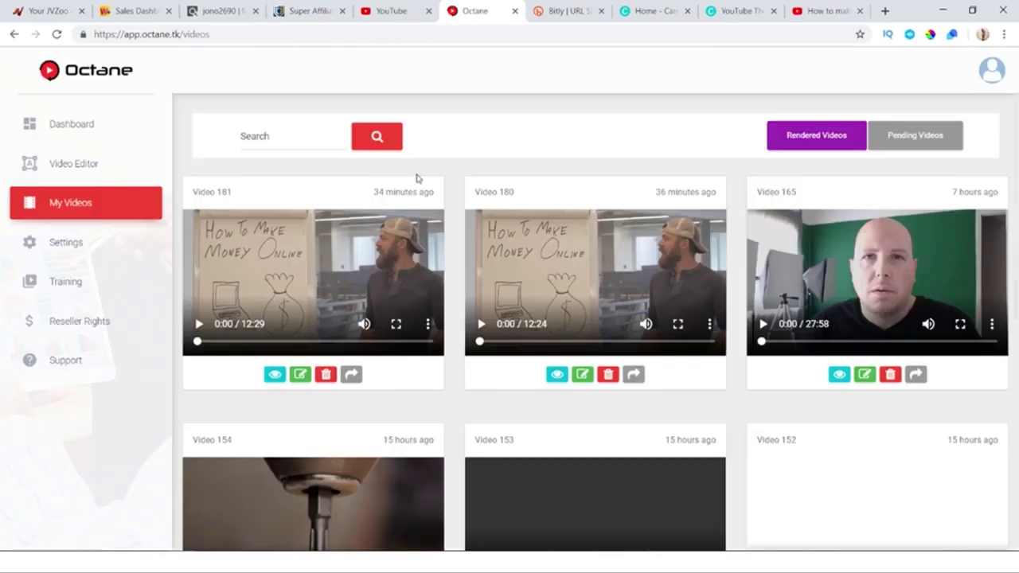
click(70, 132)
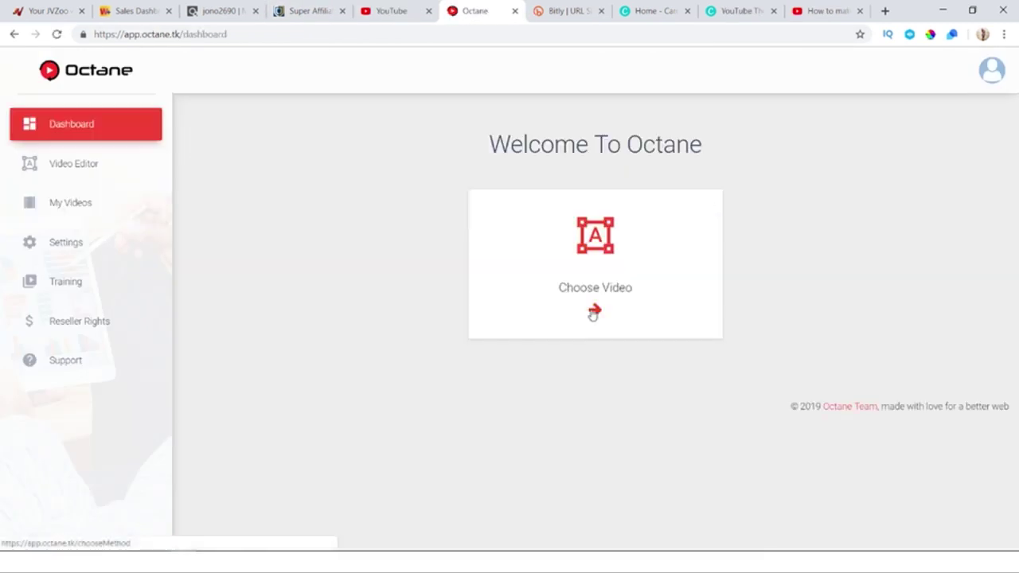
click(593, 312)
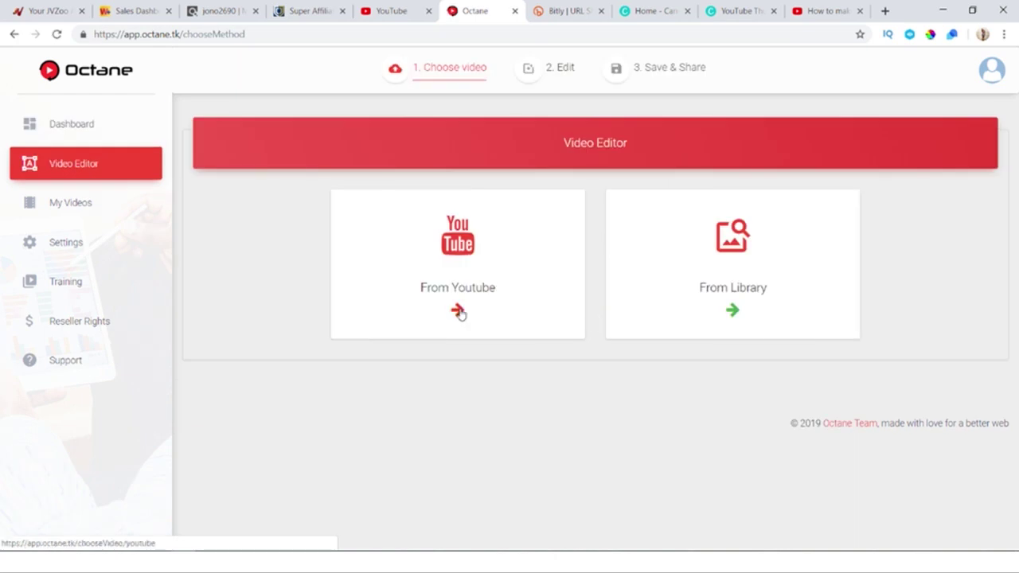
click(459, 312)
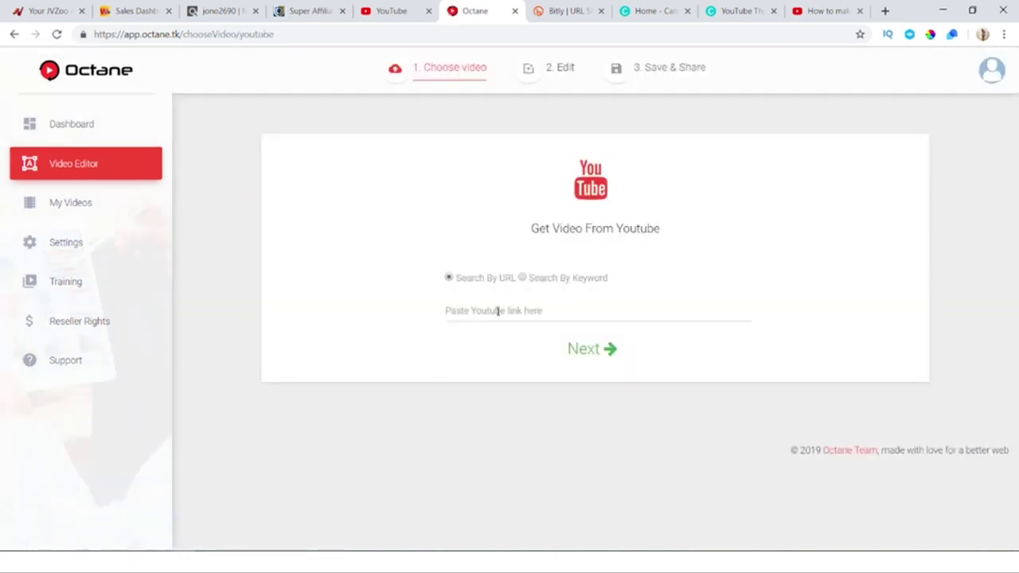
click(499, 312)
text(https://www.youtube.com/watch?v=j3yBYGFBMs8)
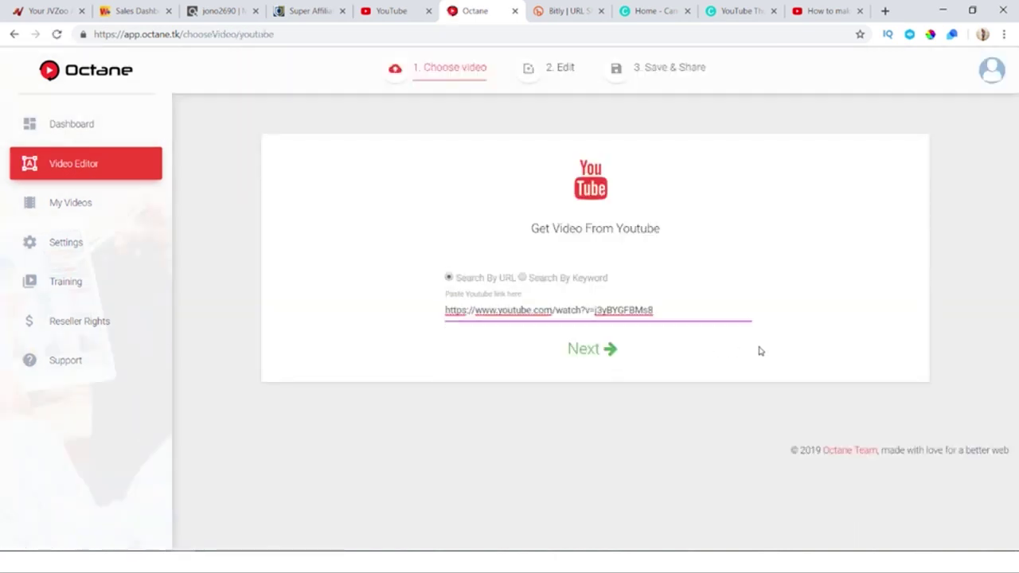
click(589, 348)
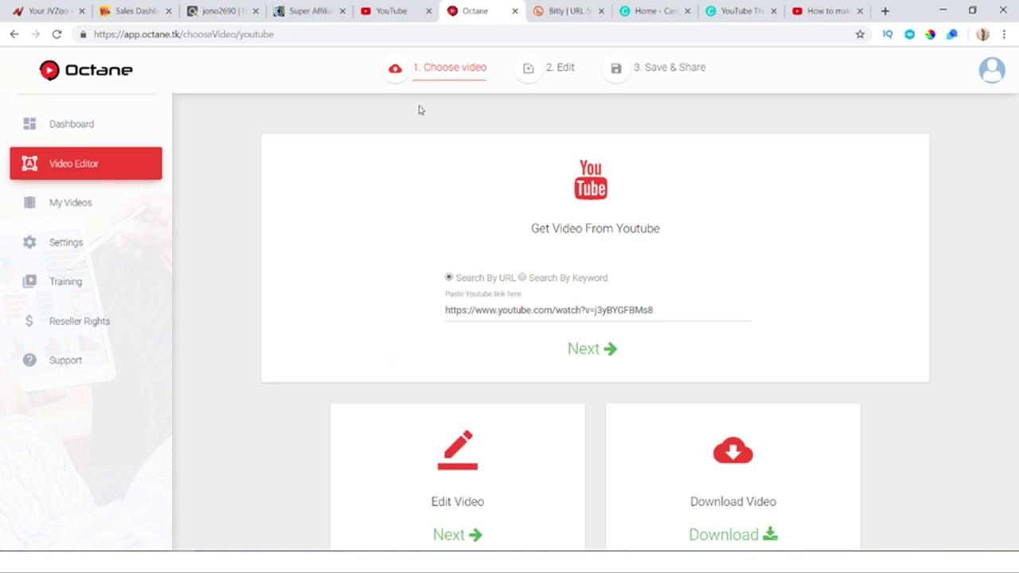
Search YouTube for 'internet jetset review' and review the competing videos and keyword stats
click(395, 11)
click(280, 70)
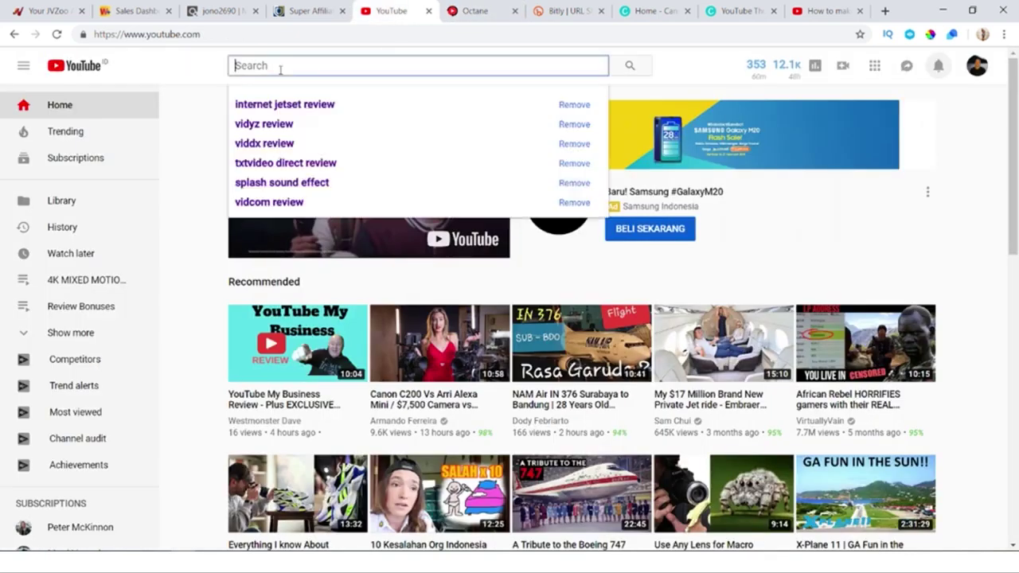
click(317, 104)
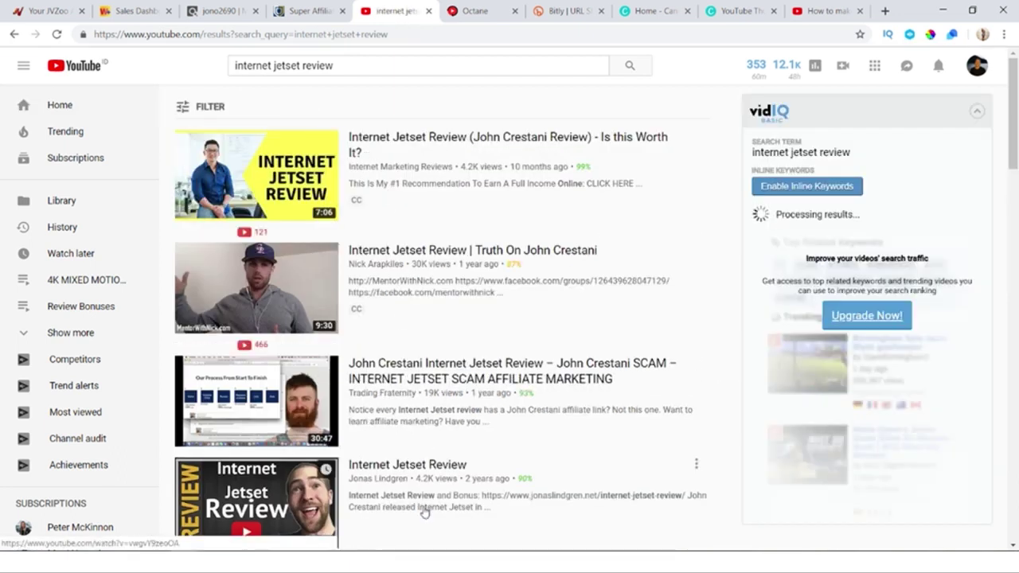
scroll(445, 350, down, 2)
scroll(450, 348, down, 4)
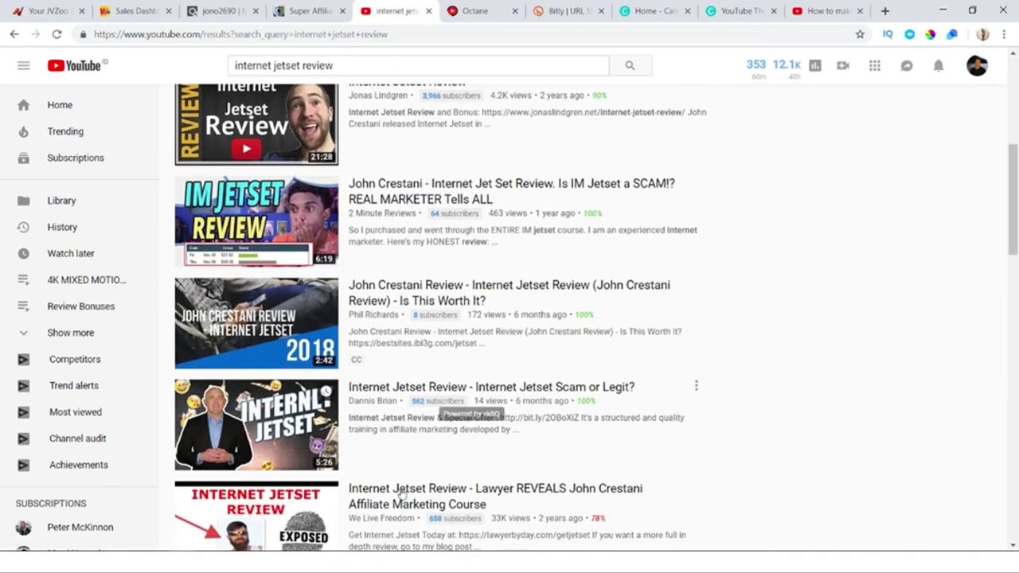
scroll(466, 398, down, 4)
scroll(518, 359, up, 5)
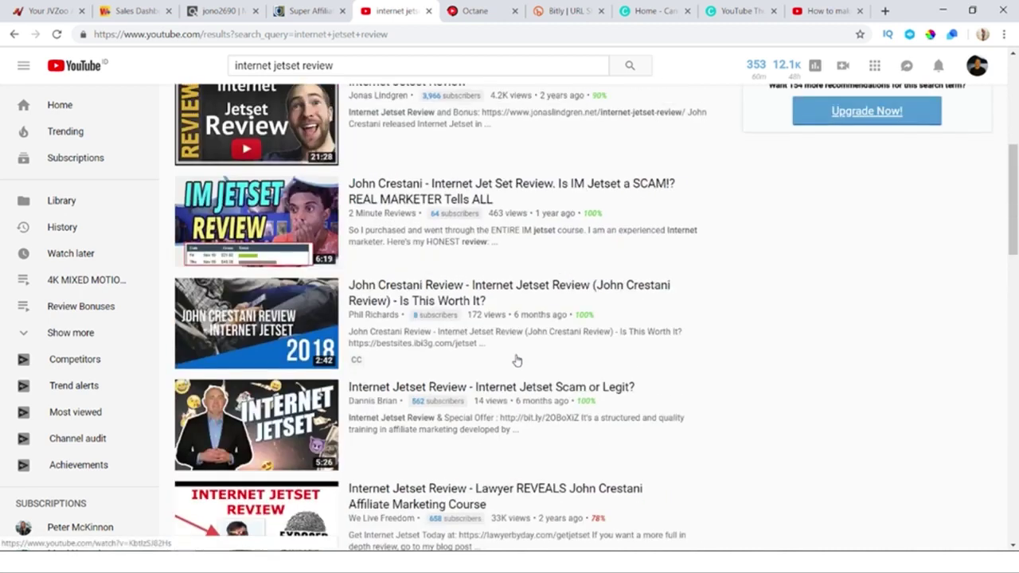
scroll(512, 357, up, 3)
scroll(503, 356, up, 3)
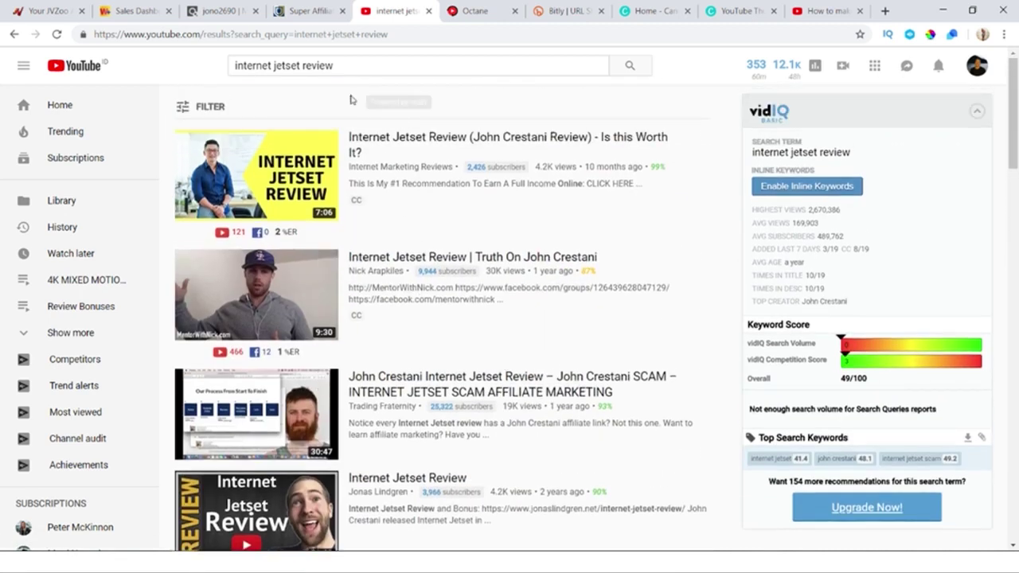
scroll(517, 247, down, 2)
scroll(516, 250, down, 4)
scroll(505, 316, down, 2)
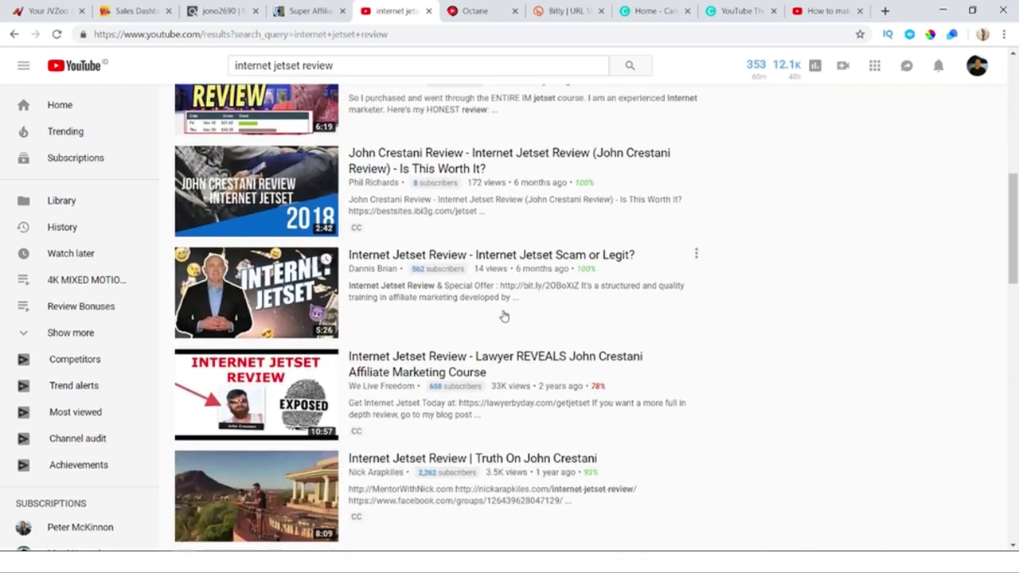
scroll(504, 316, up, 6)
scroll(501, 319, up, 3)
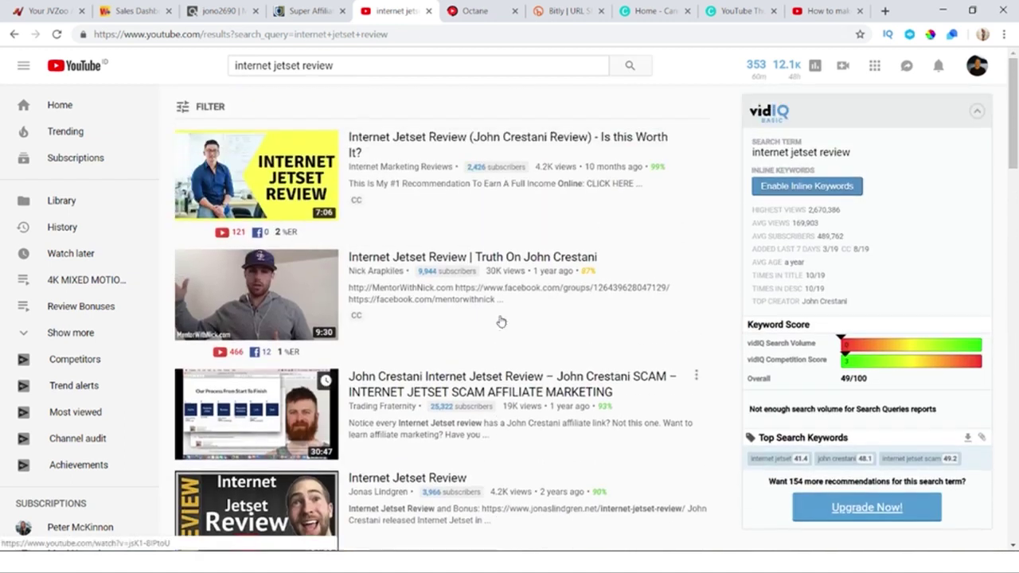
Set the imported video's text duration from 0:00 to 12:24 and complete the edit
click(487, 13)
scroll(419, 361, down, 2)
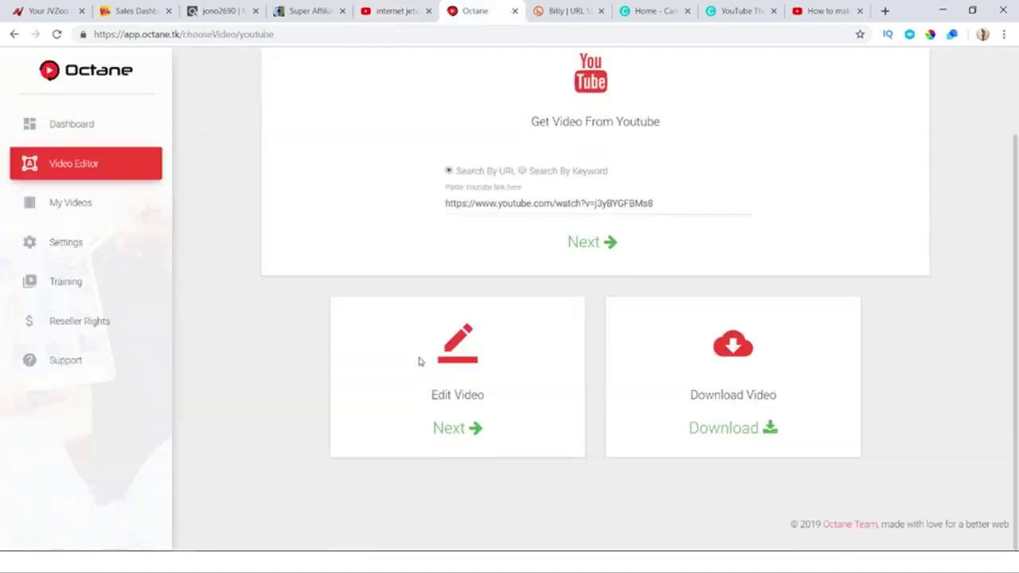
click(450, 429)
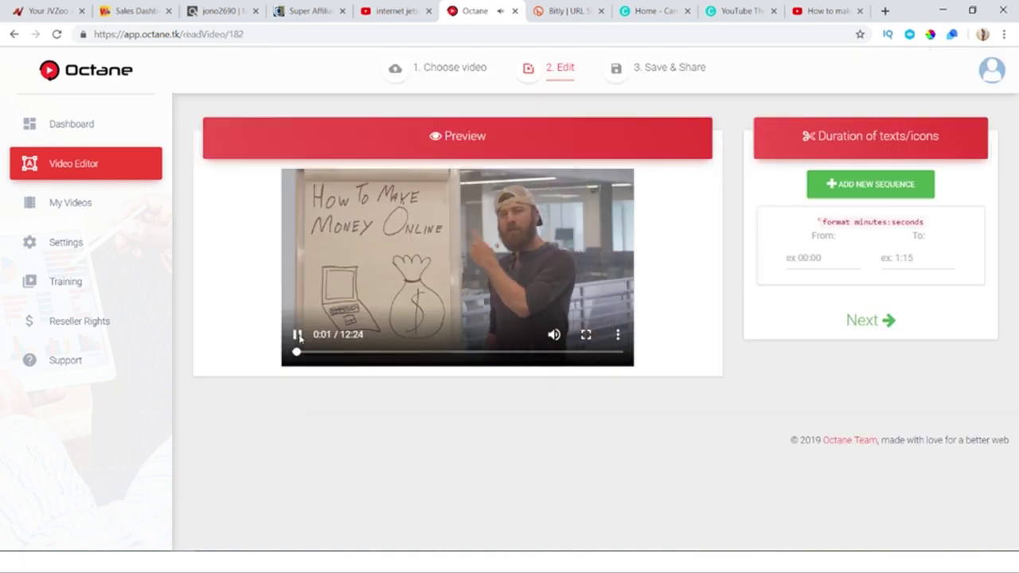
click(297, 335)
click(293, 355)
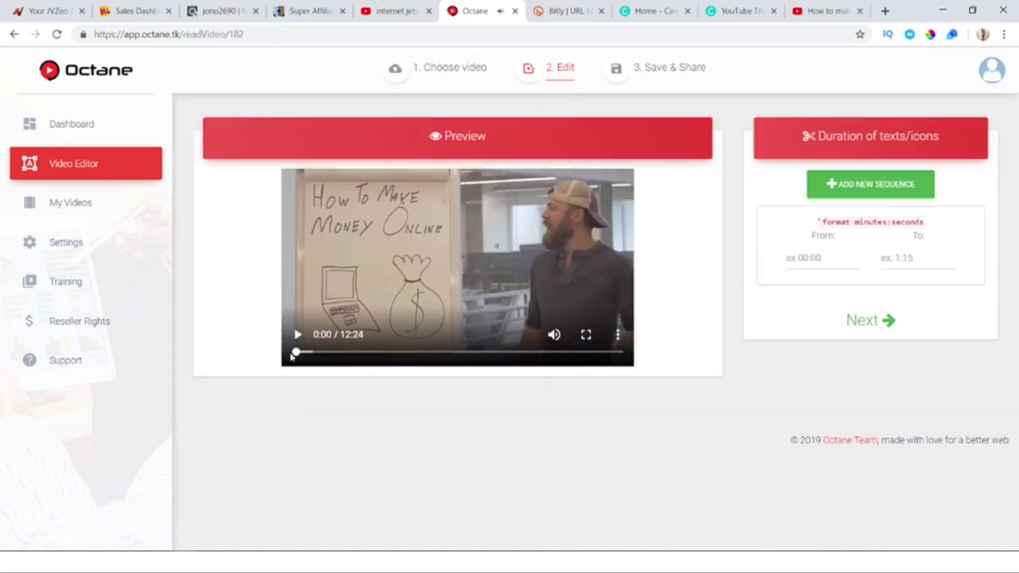
click(806, 257)
text(12:24)
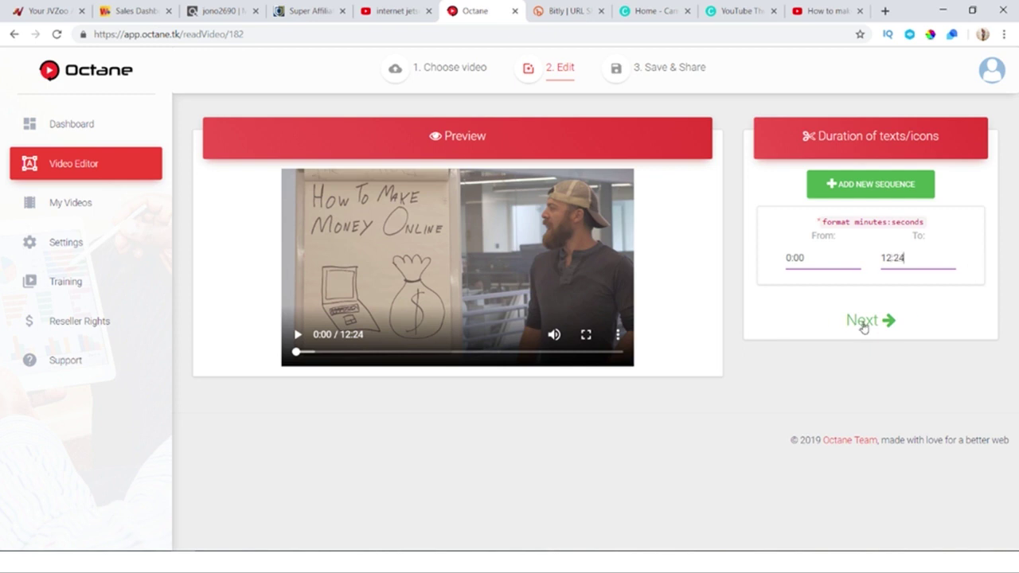
click(863, 323)
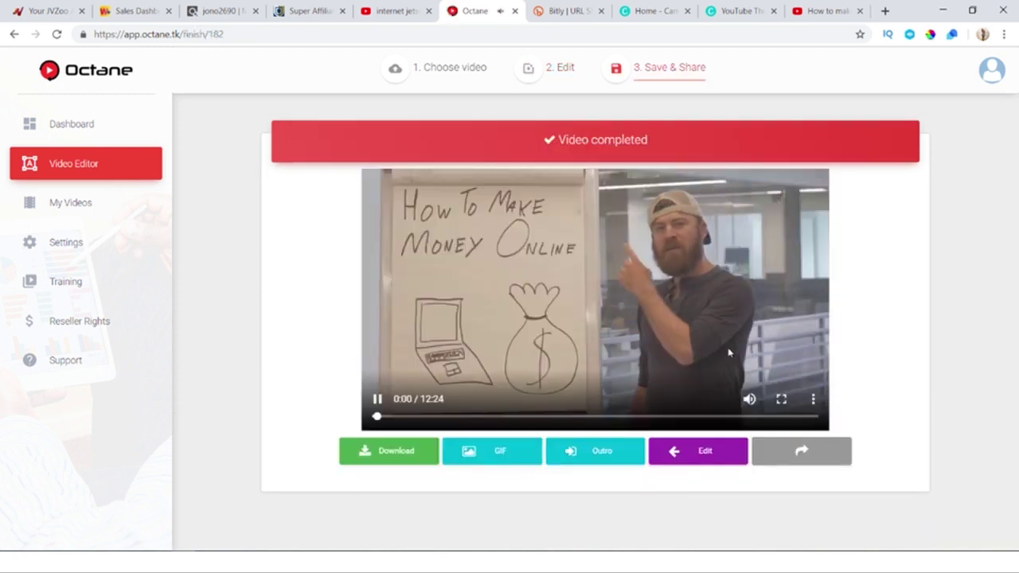
Add a 5-second outro with the CLICK 'Click link in description' background
click(379, 415)
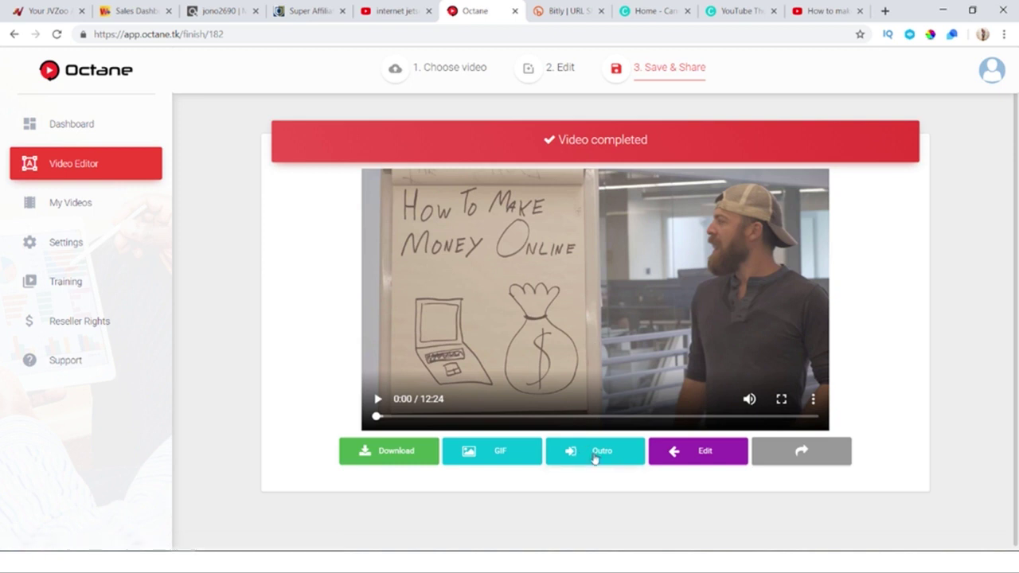
click(565, 456)
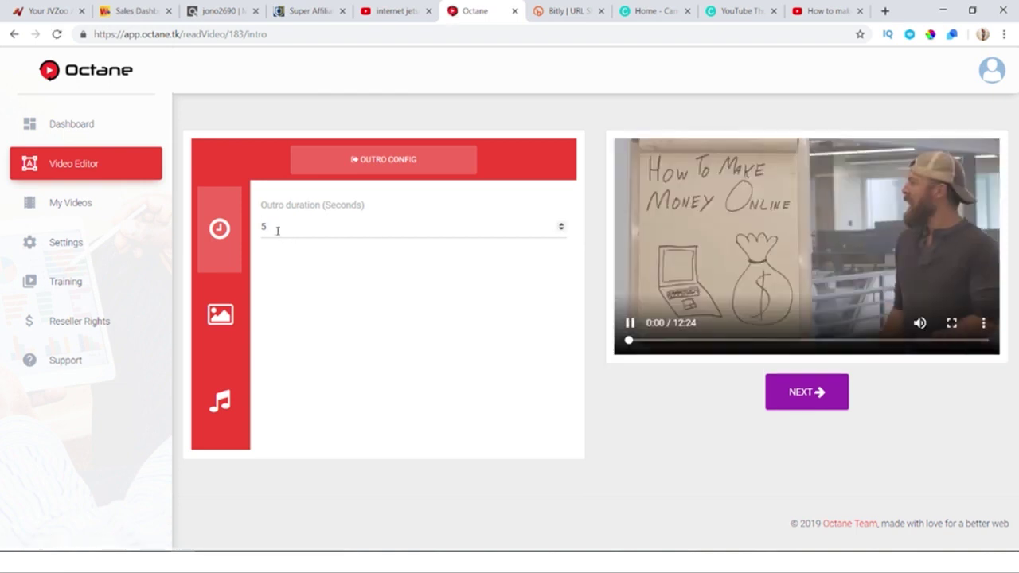
click(220, 317)
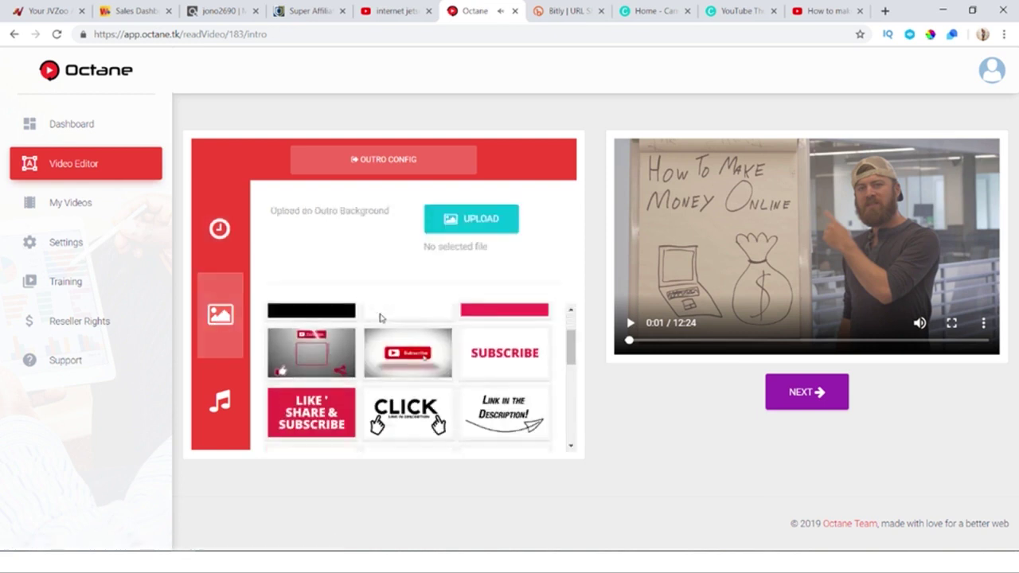
scroll(380, 318, down, 1)
click(394, 370)
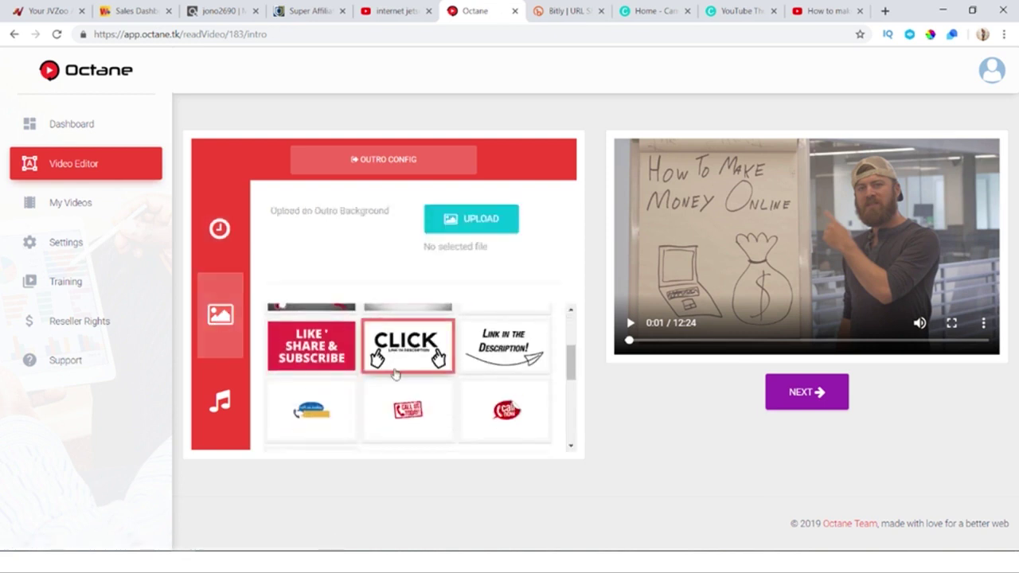
click(804, 404)
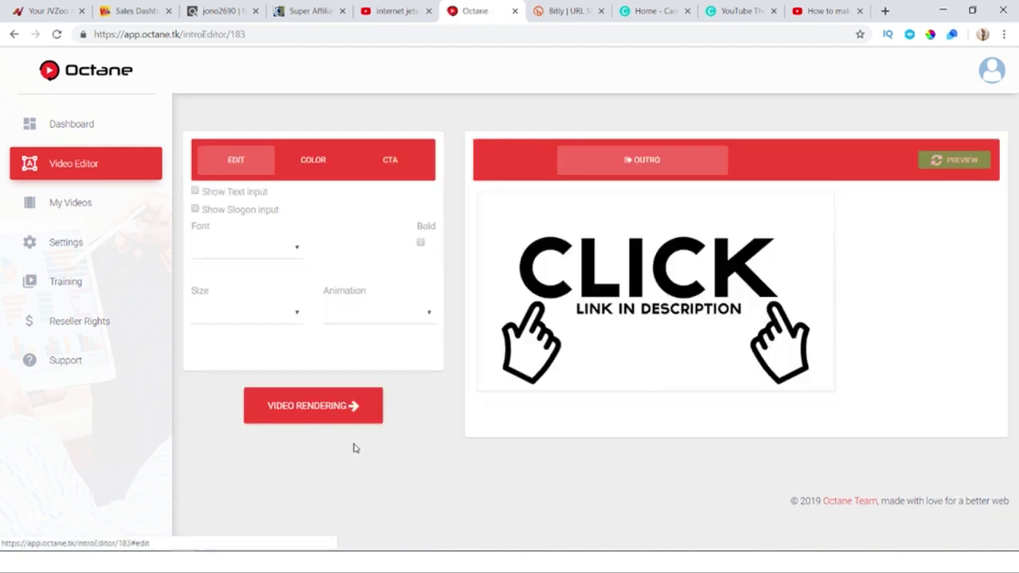
Render the video and play its final seconds to check the CLICK outro end card
click(341, 415)
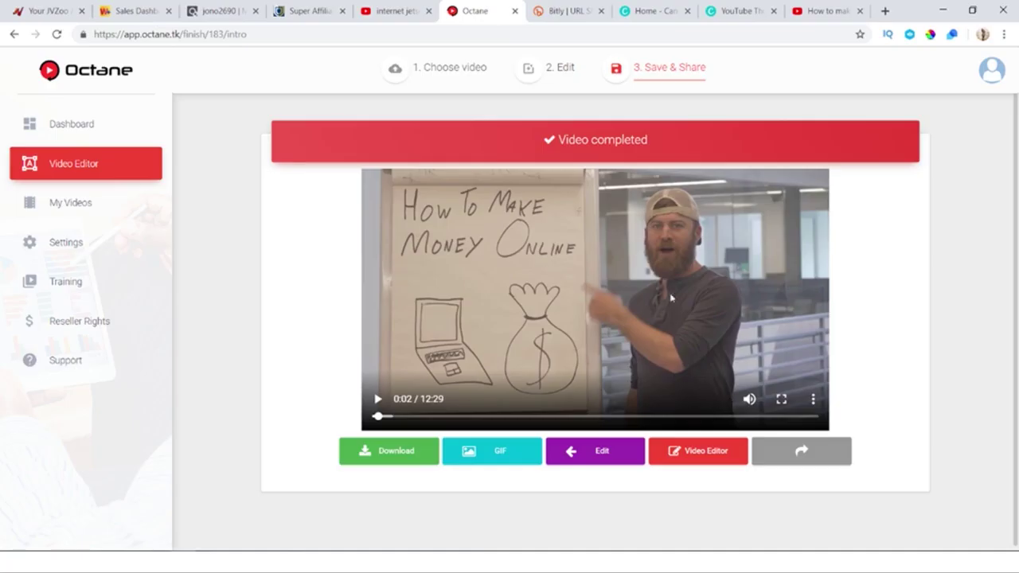
click(808, 419)
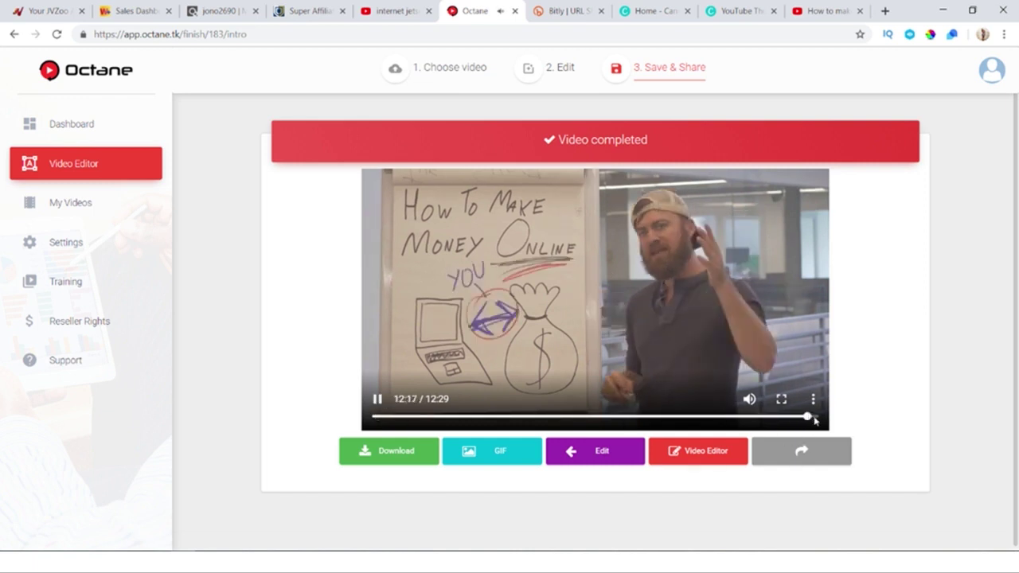
click(812, 419)
click(424, 426)
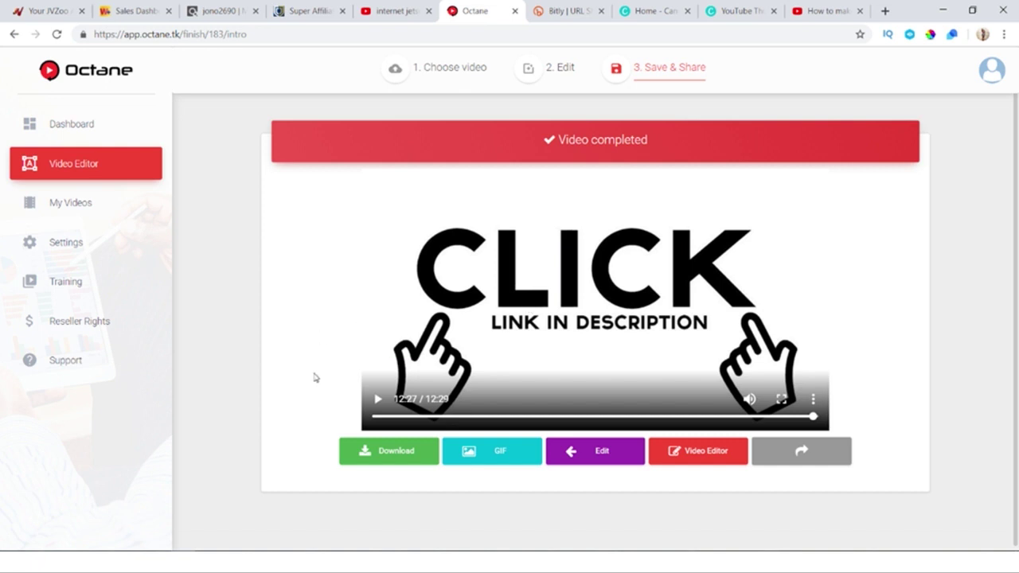
click(802, 452)
Start a YouTube LIVE post for the video titled 'Internet Jetset Review'
click(433, 493)
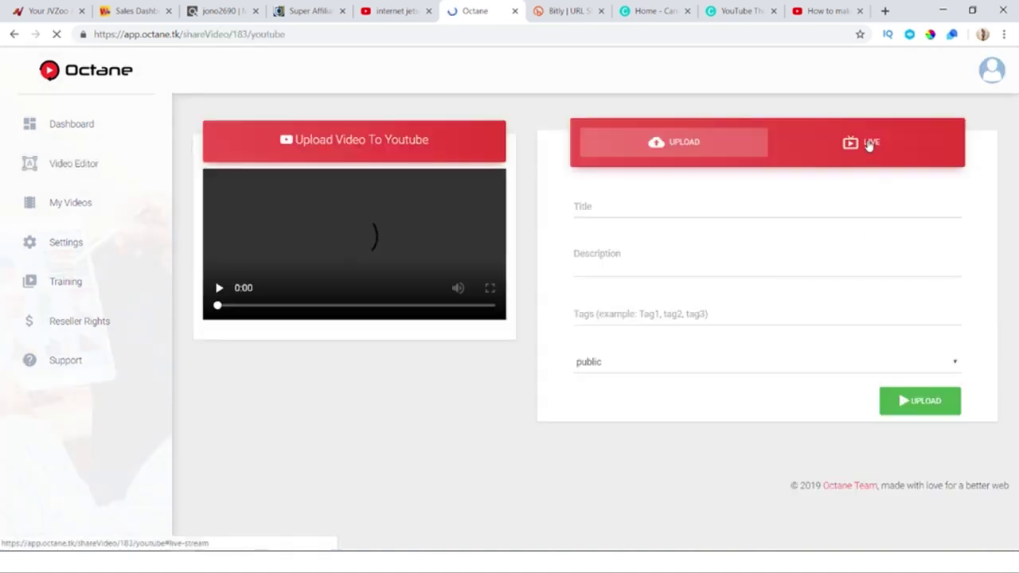
click(870, 143)
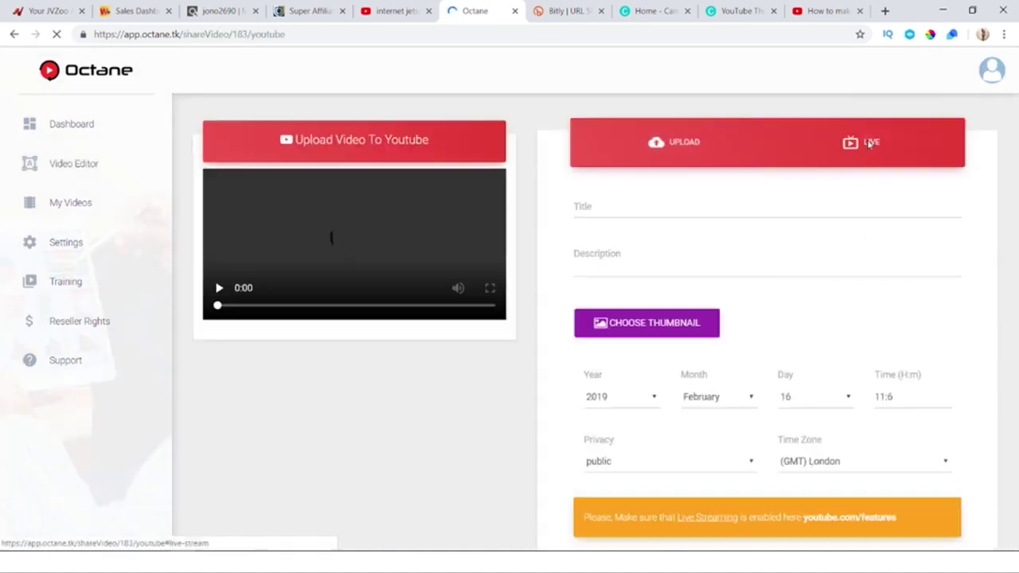
click(711, 209)
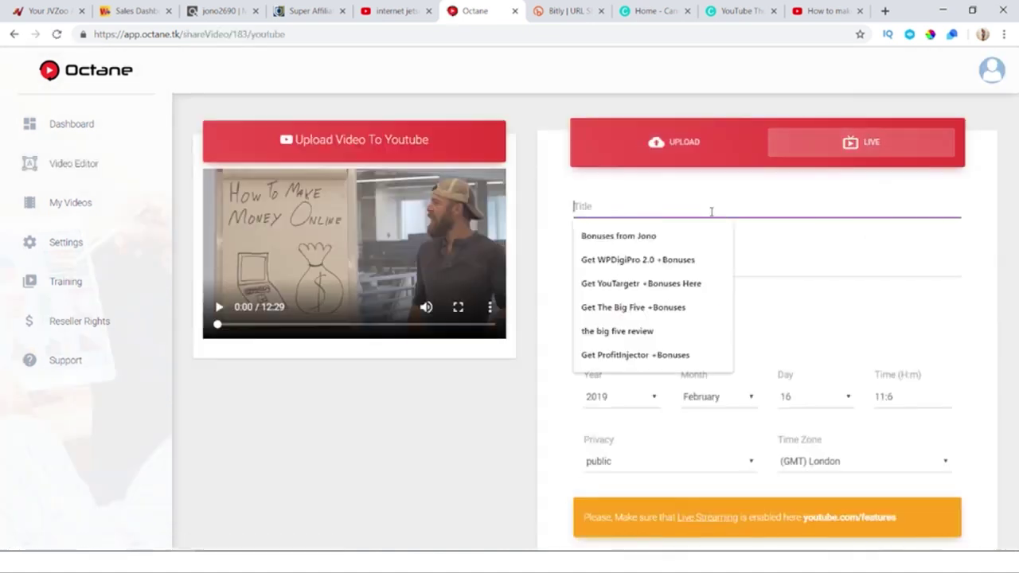
text(()
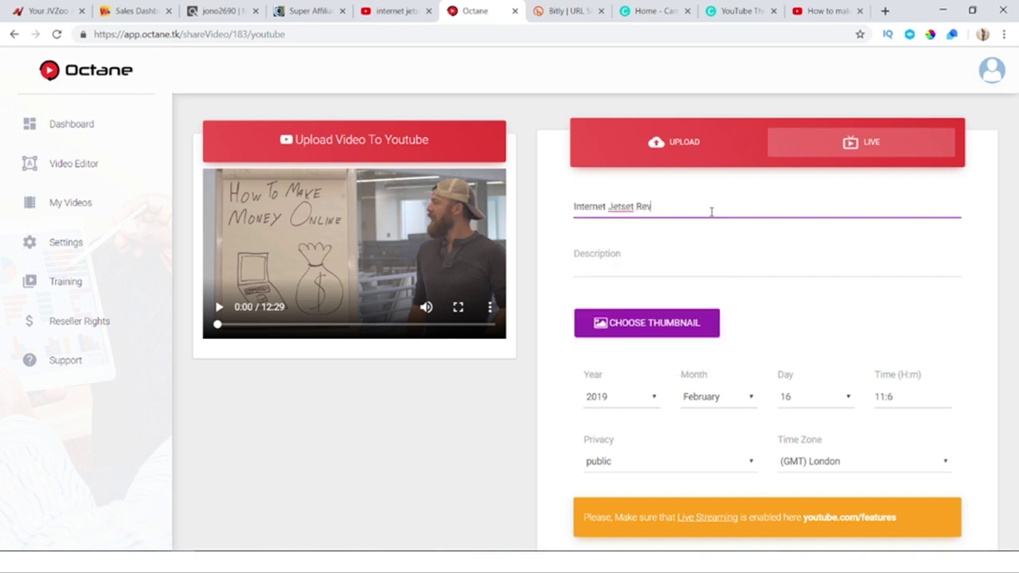
click(602, 253)
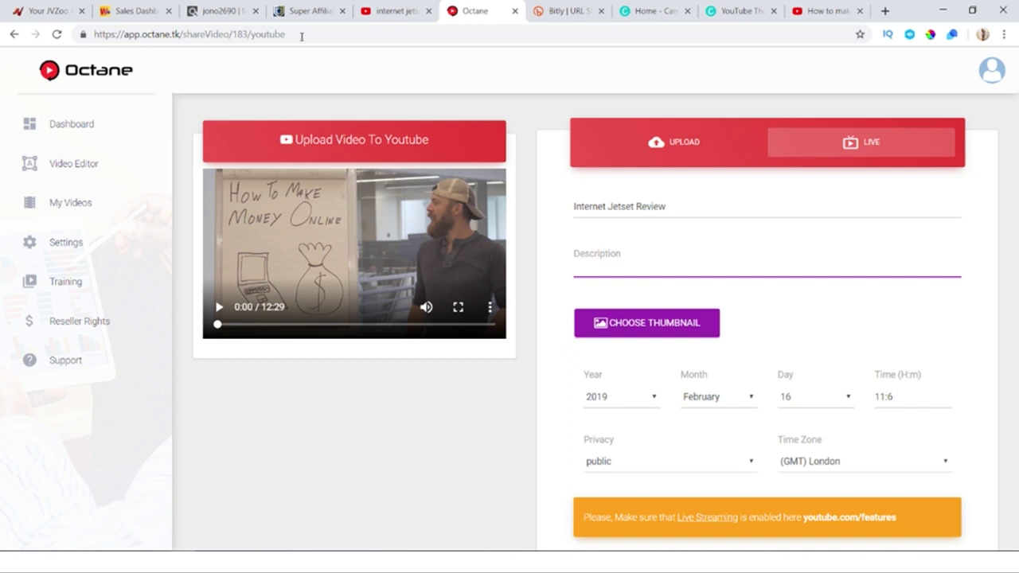
click(222, 11)
Generate the Super Affiliate System HopLink in ClickBank and copy it
click(567, 326)
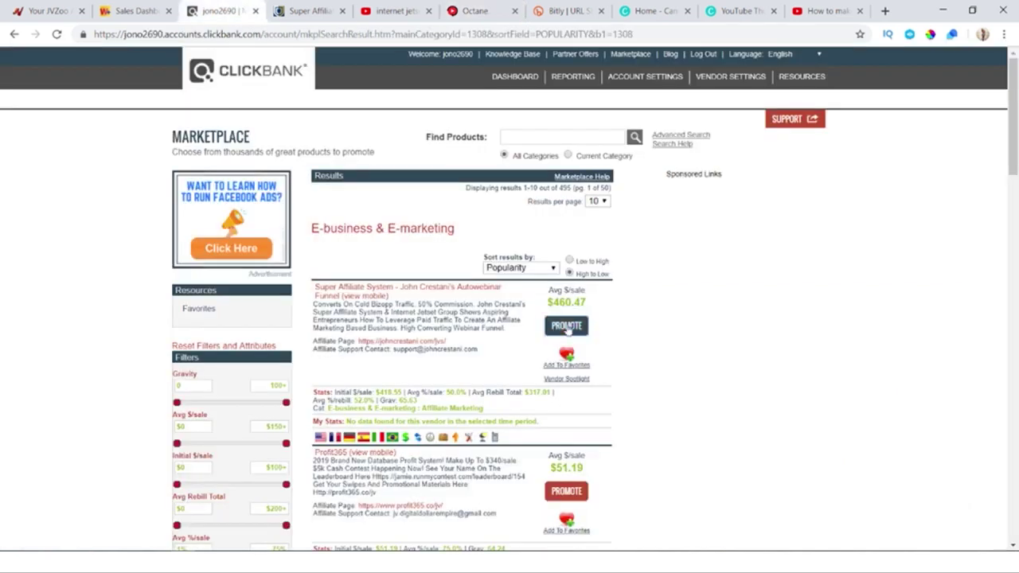
click(588, 10)
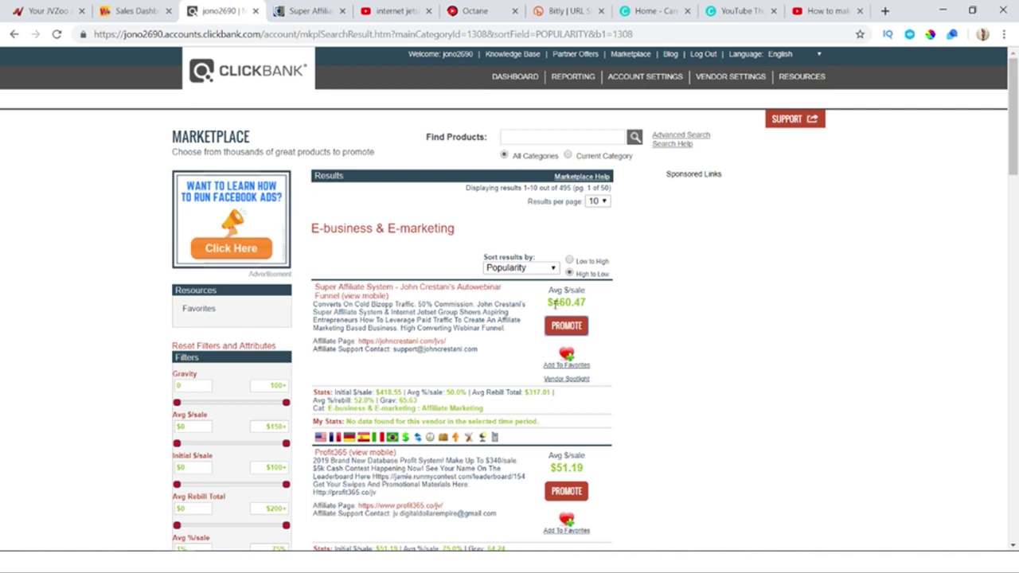
click(573, 332)
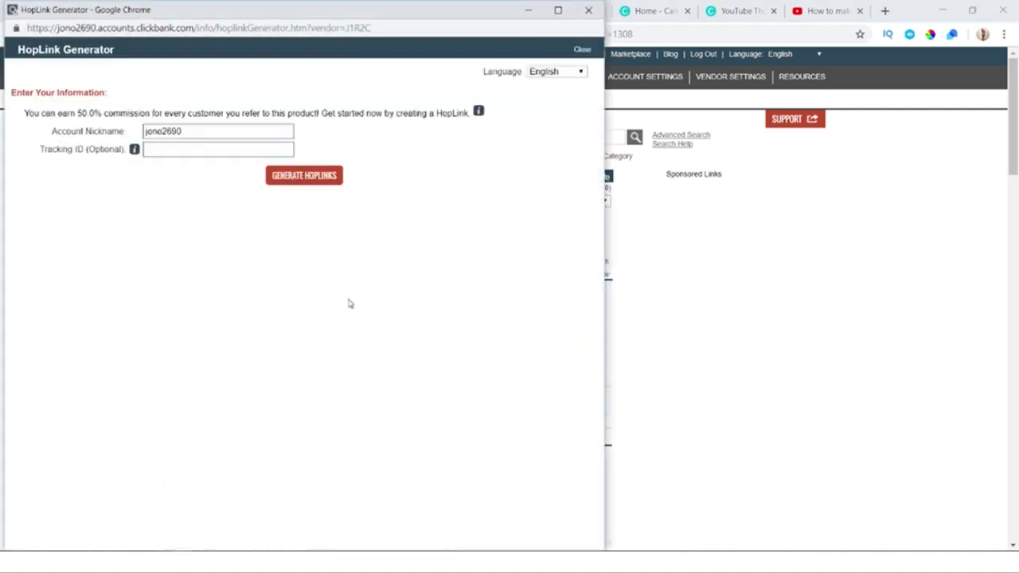
click(301, 179)
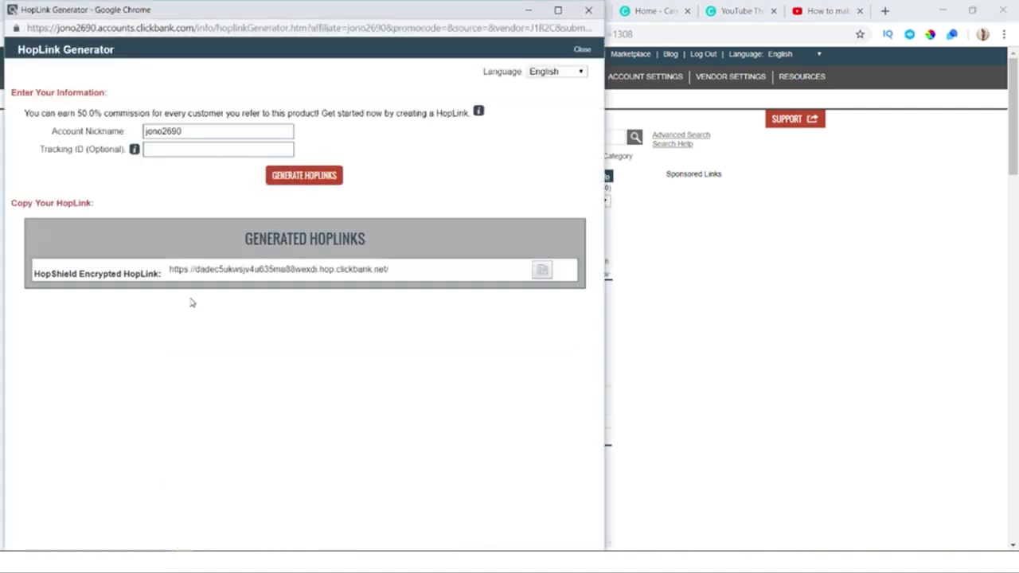
drag(170, 269, 402, 275)
click(588, 9)
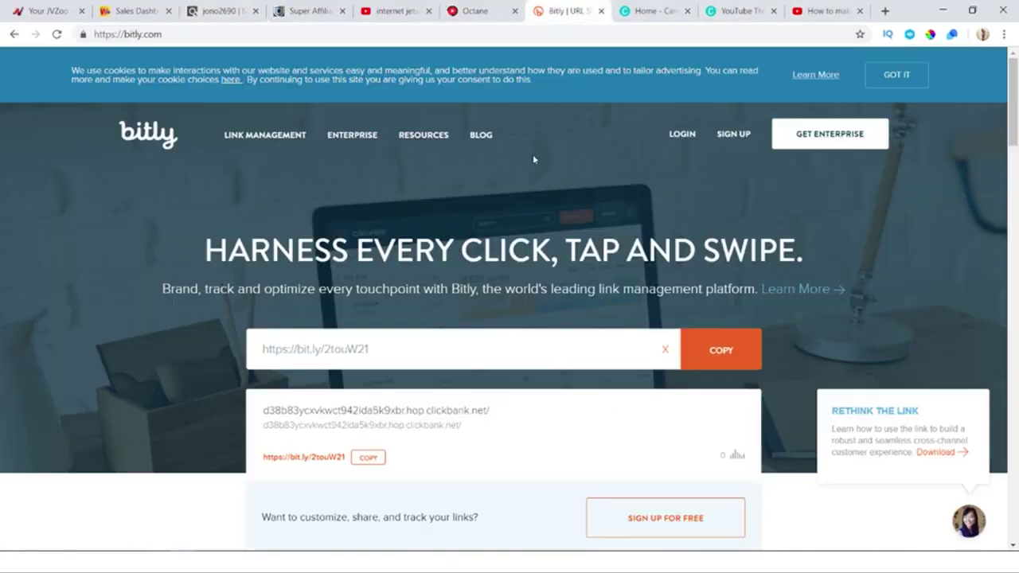
Shorten the HopLink in Bitly to bit.ly/2li6Hga and copy the short link
click(664, 351)
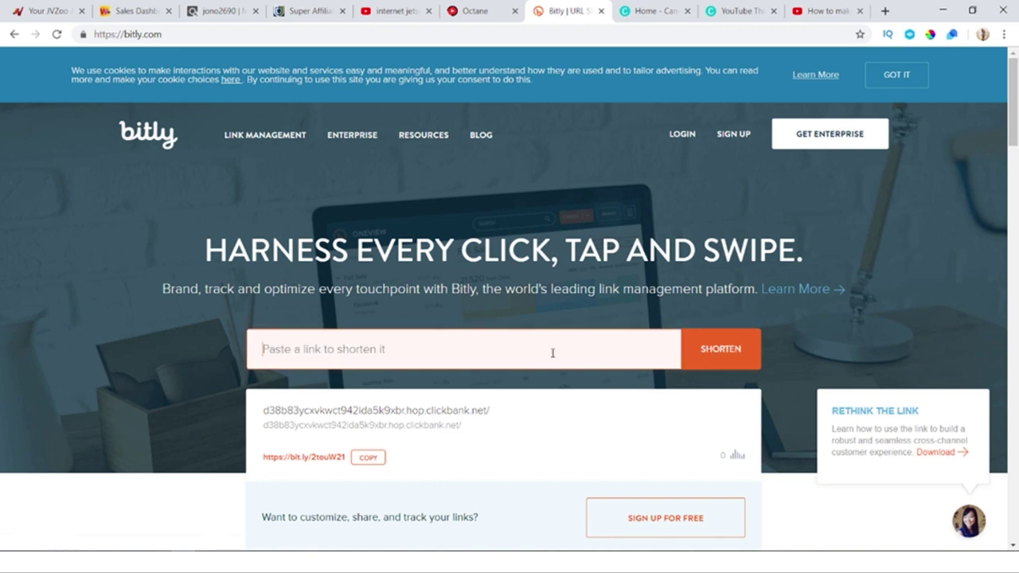
text(https://dadec5ukwsjv4u635ma88wexdi.hop.clickbank.net/)
click(686, 354)
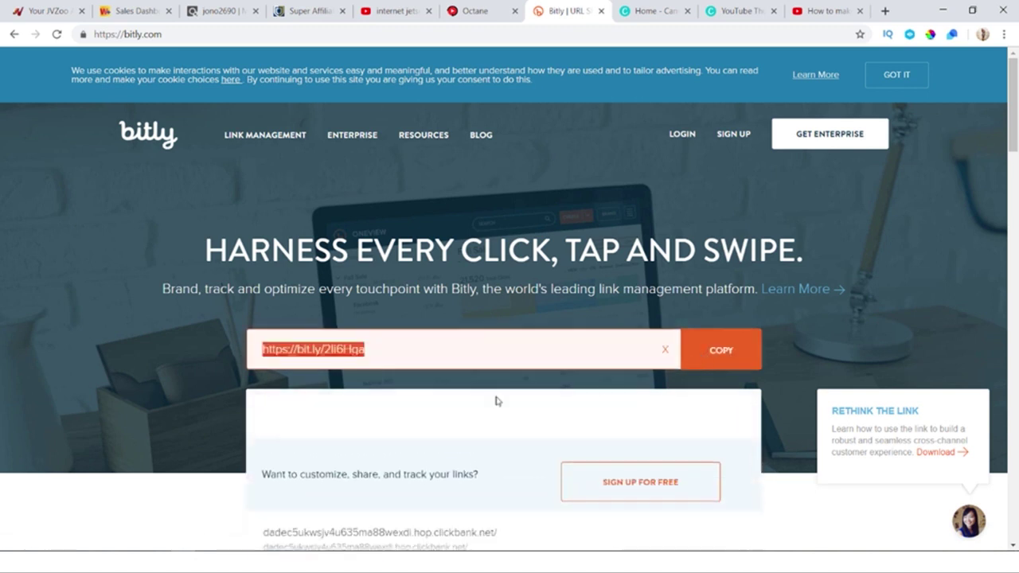
click(714, 359)
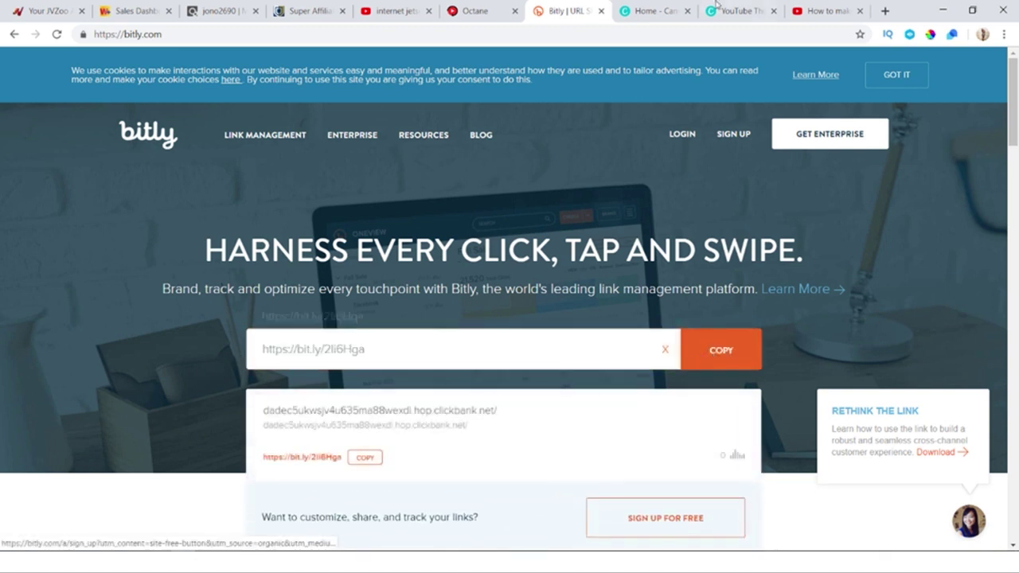
click(486, 10)
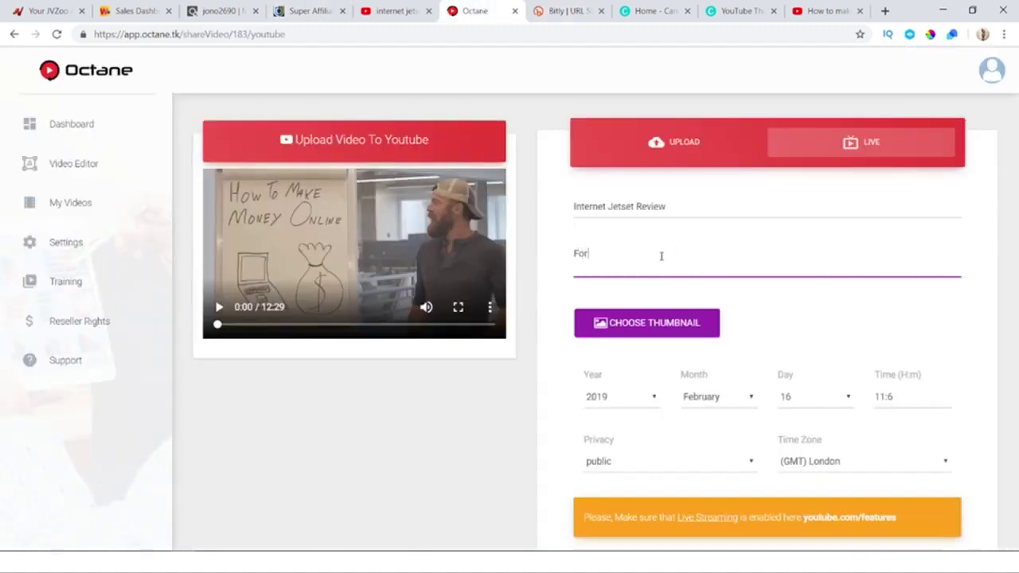
Write 'For Detailed Training, Click Here:' plus the bit.ly link and attach the Internet JetSet Review thumbnail
text( Detailed Training, Click Here:)
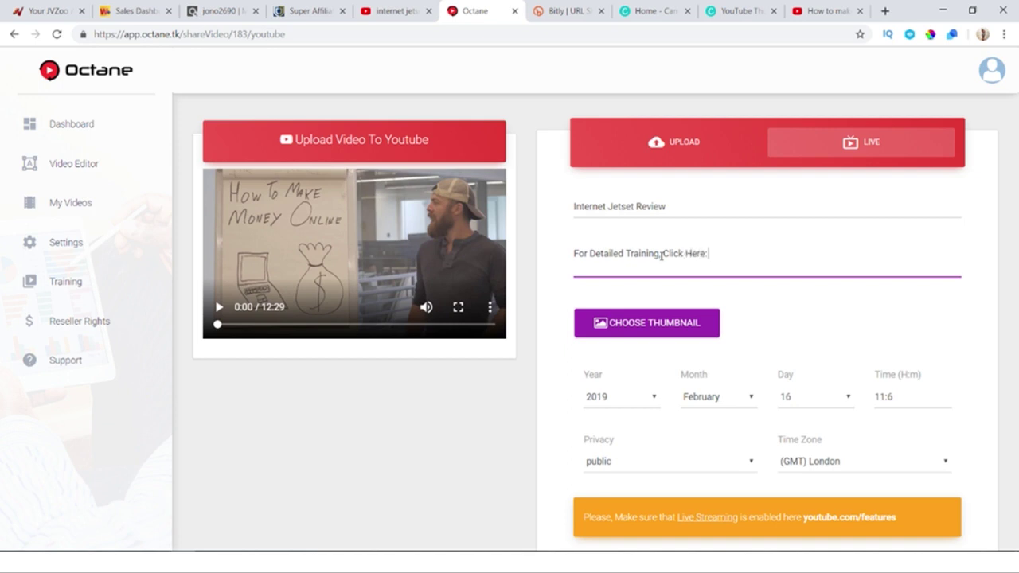
text(https://bit.ly/2li6Hga)
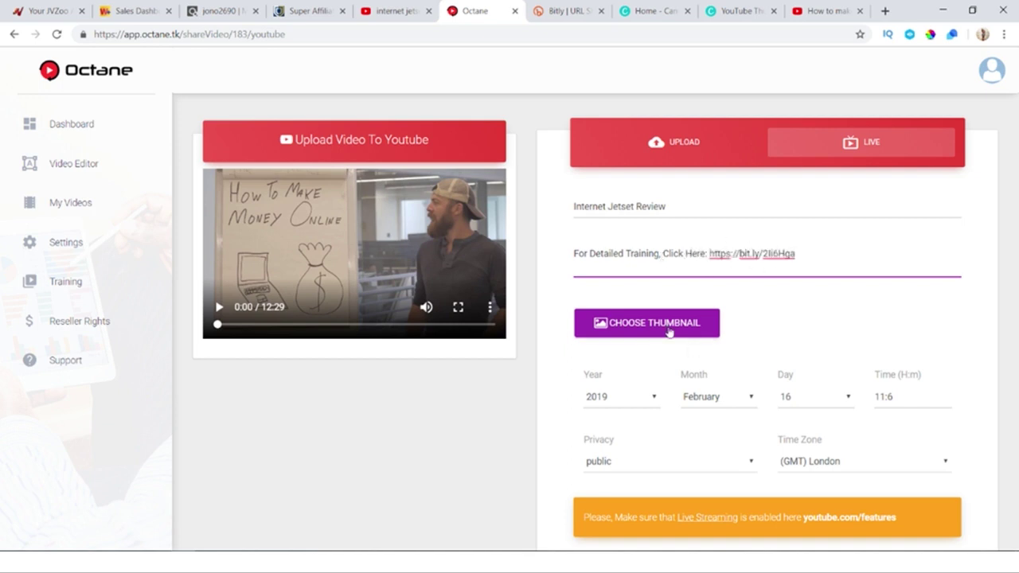
click(669, 322)
click(154, 95)
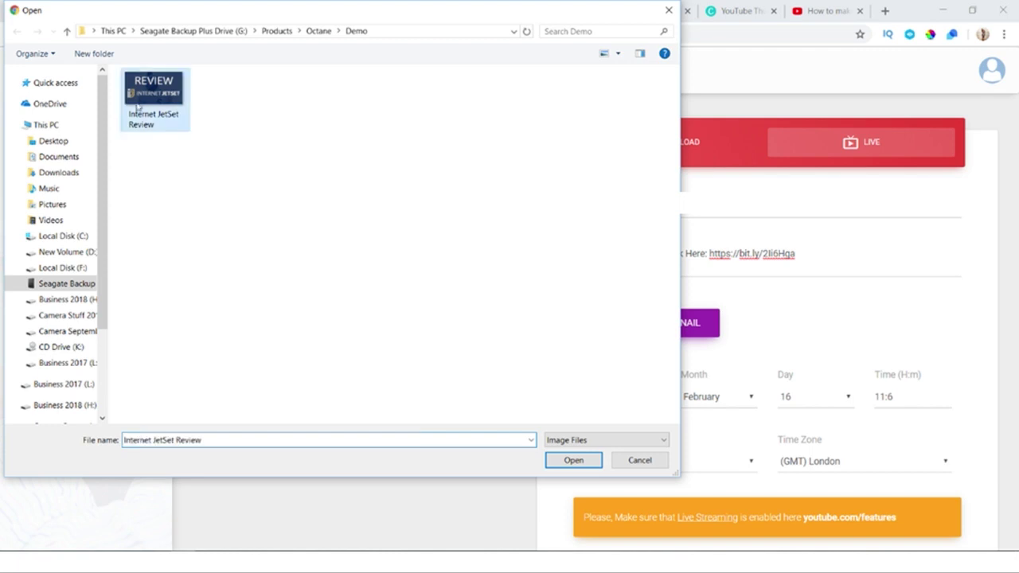
click(573, 460)
scroll(796, 332, down, 2)
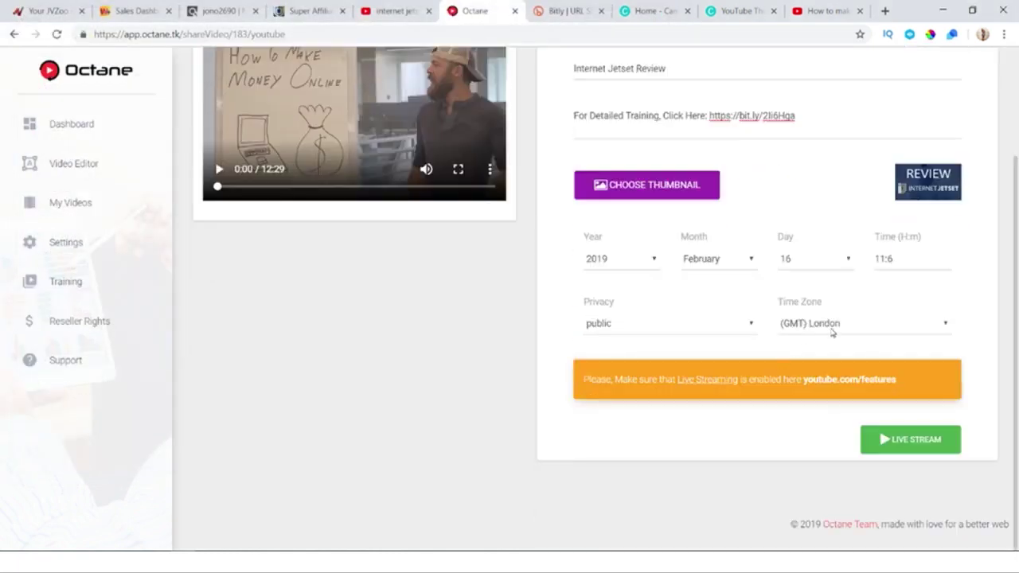
Set the time zone to (GMT+07:00) Jakarta and submit the scheduled live stream
click(832, 332)
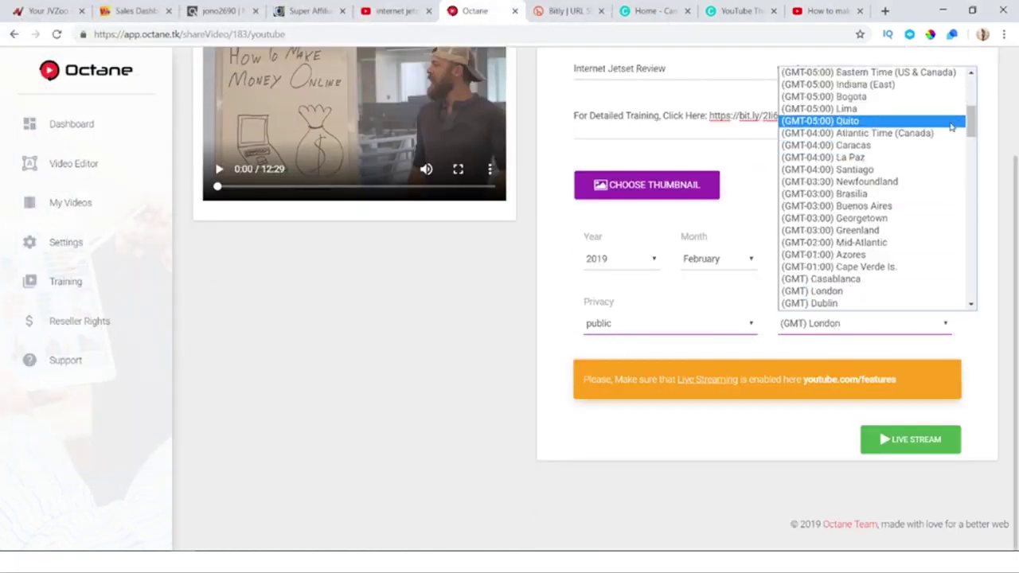
drag(971, 121, 963, 237)
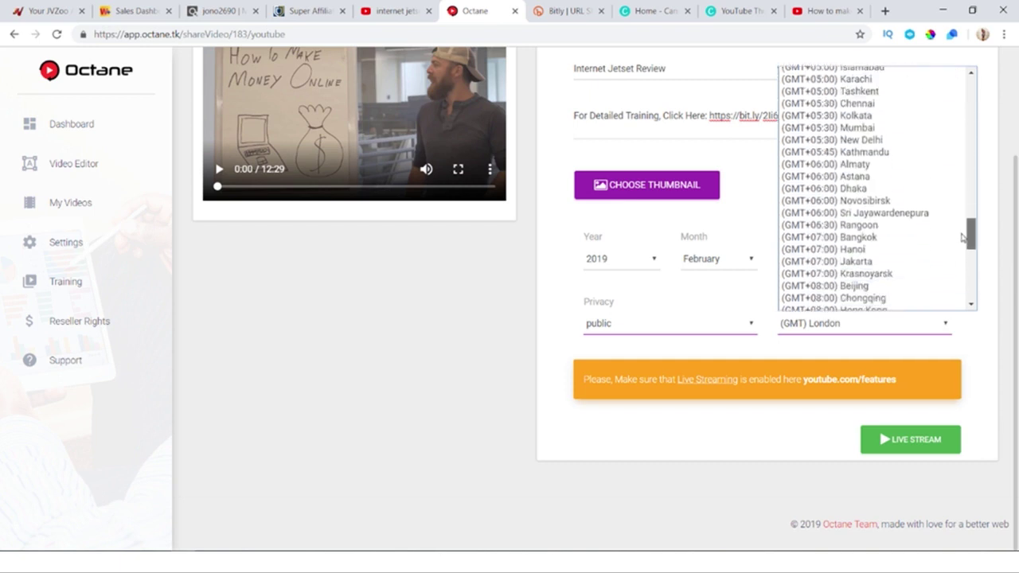
click(860, 262)
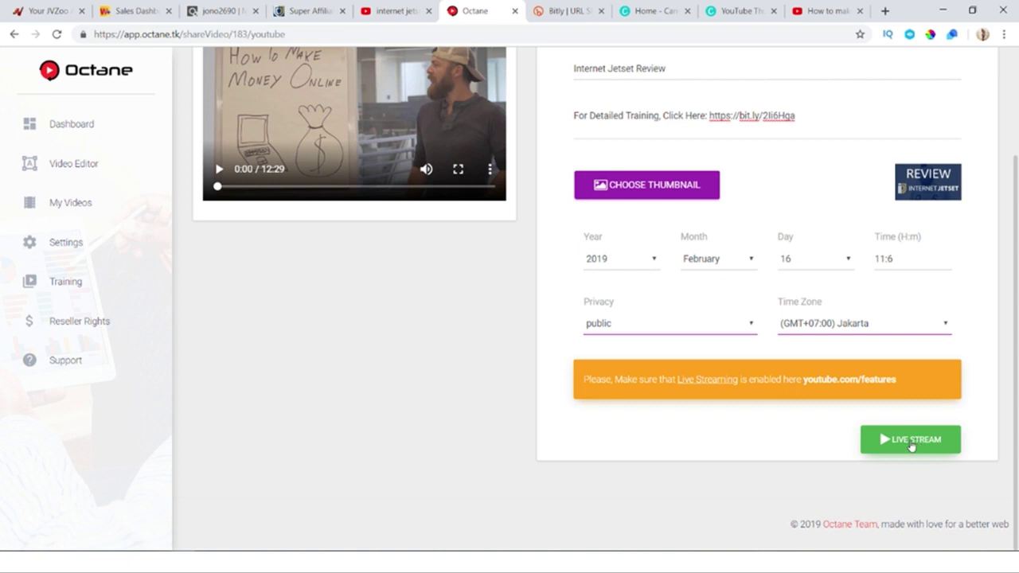
click(909, 444)
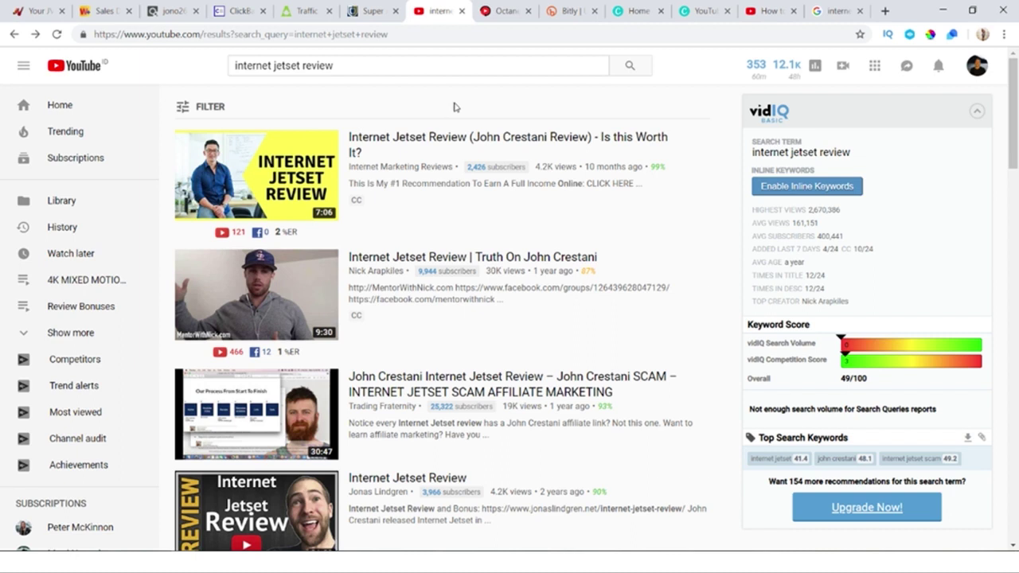
Reload the 'internet jetset review' YouTube results to show the two scheduled 2/15/19 streams
scroll(528, 259, down, 6)
scroll(496, 387, up, 5)
scroll(470, 443, up, 1)
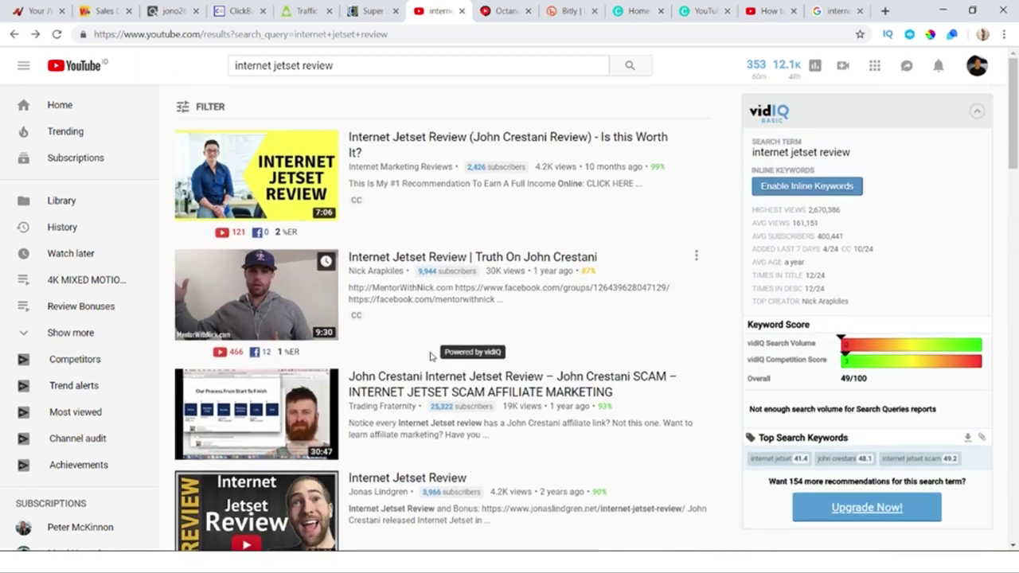
click(632, 66)
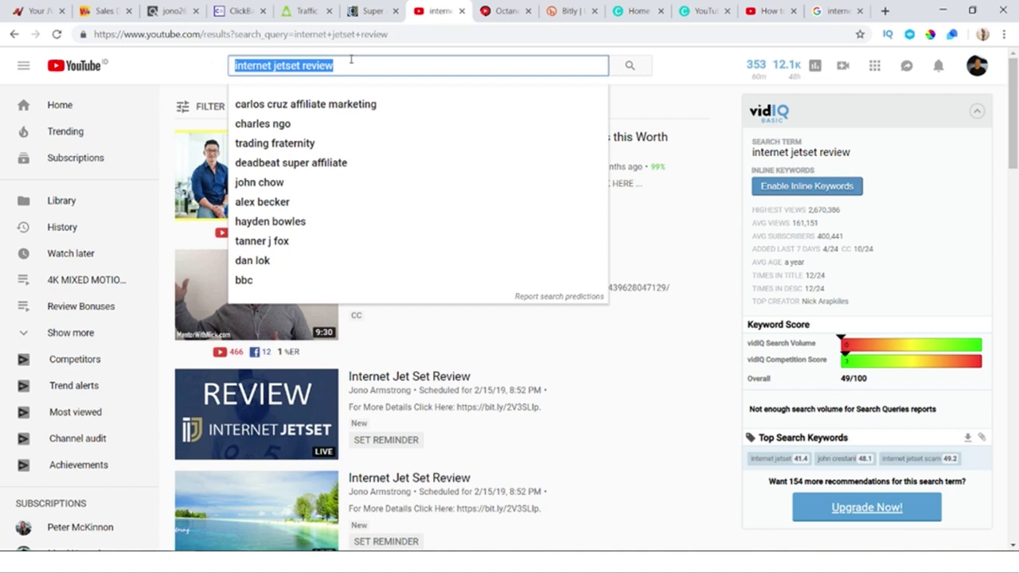
click(195, 62)
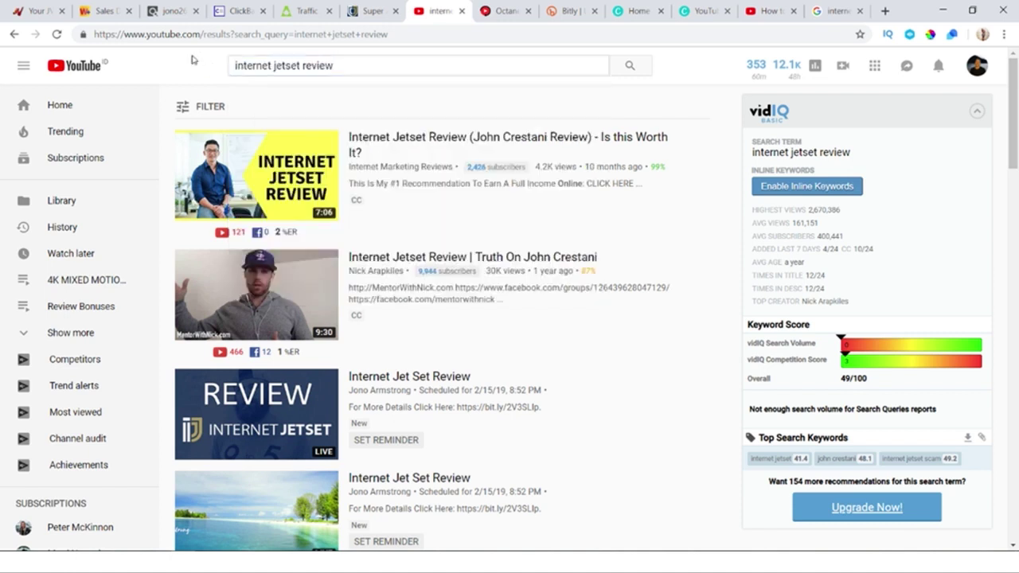